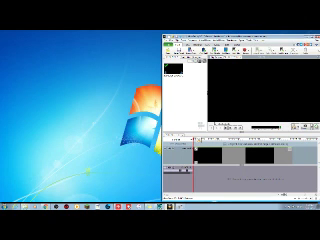
Browse VideoPad's File menu options and submenus, then close the menu
key("alt+f")
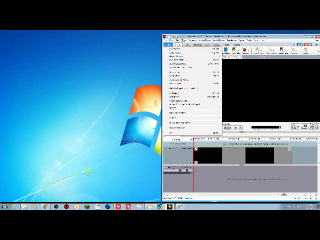
key("Down")
key("Right")
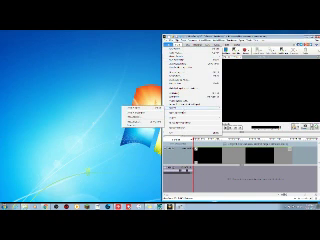
key("Down")
key("Left")
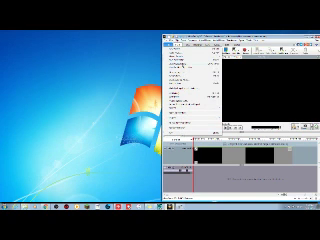
key("Escape")
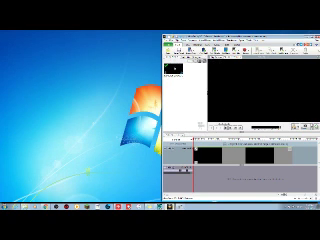
Check the file types in the Open dialog, then cancel it and dismiss the message
key("ctrl+o")
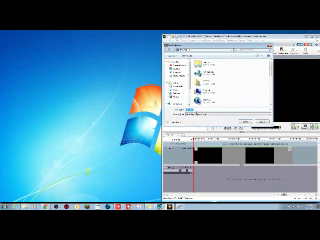
key("alt+Down")
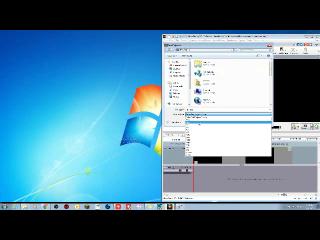
key("Escape")
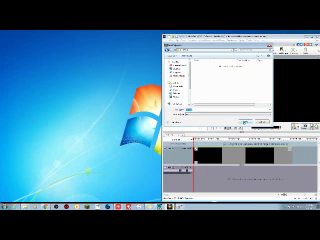
left_click(243, 121)
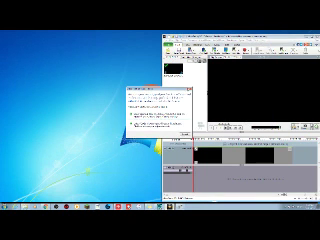
left_click(188, 90)
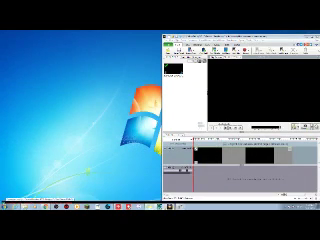
Uninstall VideoPad from Programs and Features, acknowledge the message, and close the list
key("super")
type("v")
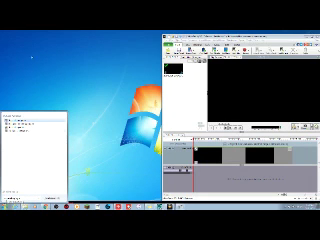
key("Return")
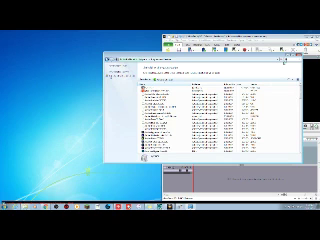
type("a")
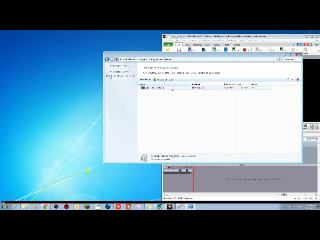
left_click(155, 88)
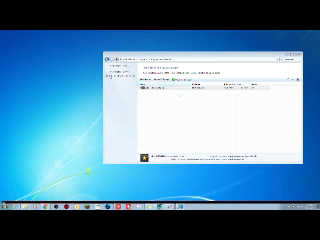
double_click(167, 96)
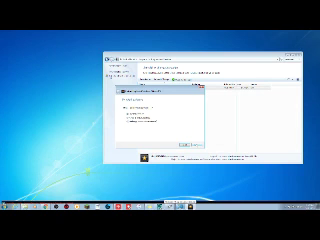
key("Return")
key("Return")
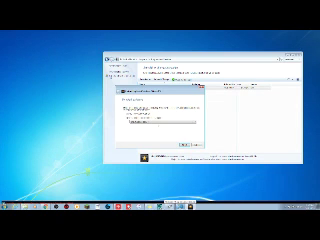
key("Return")
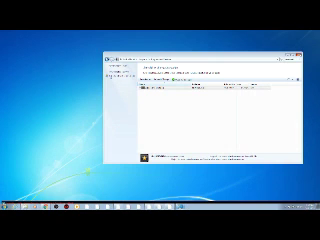
double_click(195, 88)
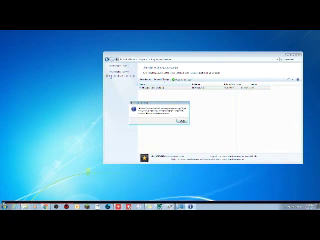
left_click(180, 119)
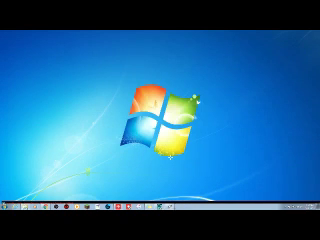
key("super")
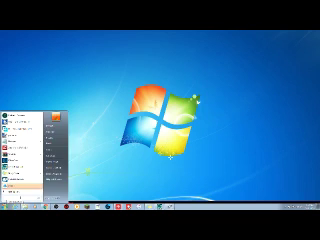
type("regedit")
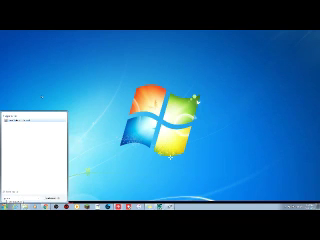
key("Return")
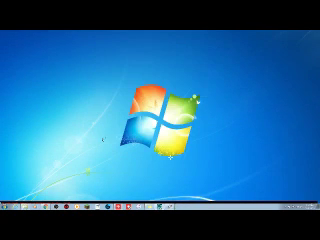
Launch the command prompt from Start menu search
key("super")
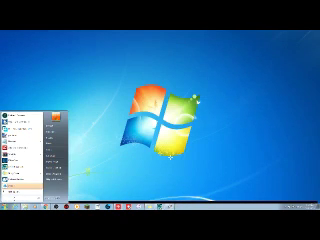
type("c")
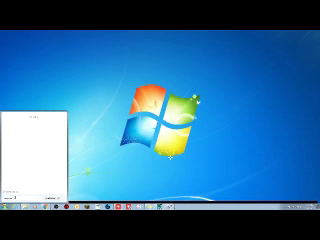
type("md")
key("Return")
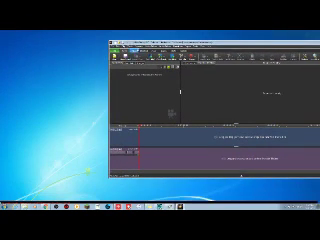
Open the desktop context menu, then pick a Record option and dismiss the Debut prompt
right_click(30, 13)
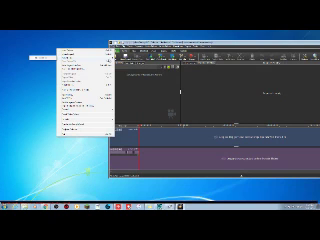
left_click(115, 60)
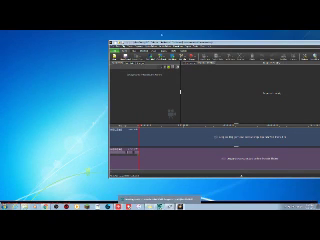
left_click(190, 50)
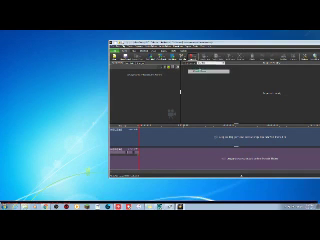
left_click(200, 70)
left_click(244, 112)
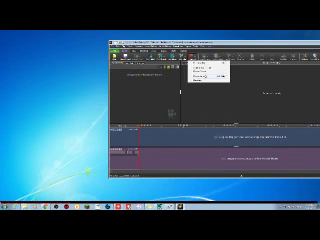
Record audio from the selected input device and drag the clip onto the audio track
left_click(210, 75)
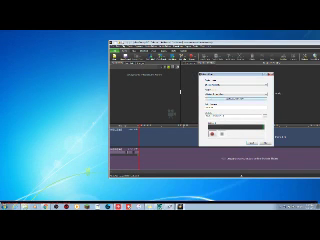
left_click(236, 84)
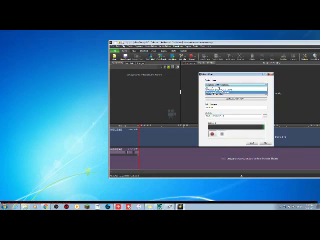
left_click(236, 90)
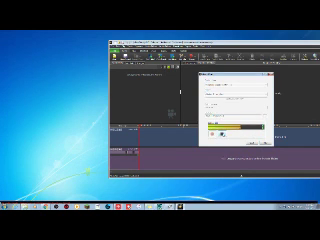
left_click(271, 76)
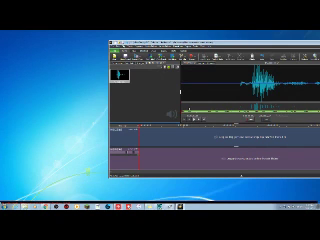
left_click_drag(118, 73, 145, 132)
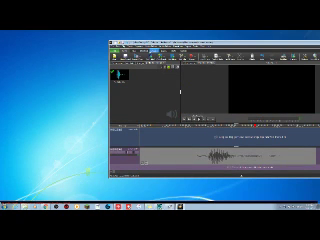
Choose the export file type, confirm the file name and location, and answer the prompt
left_click(114, 46)
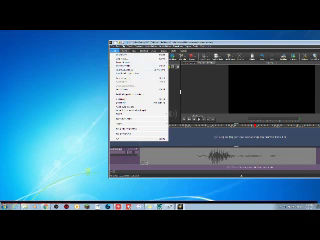
left_click(114, 46)
key("ctrl+s")
left_click(175, 120)
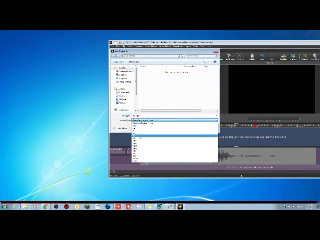
left_click(145, 121)
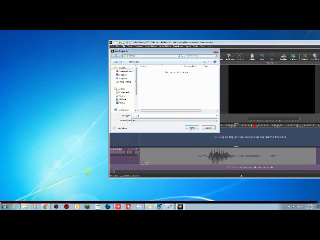
left_click(192, 128)
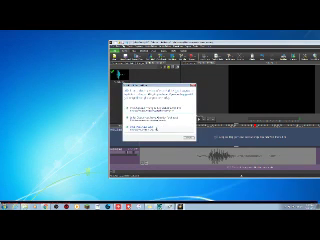
left_click(150, 130)
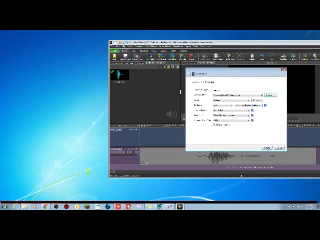
Create the video with the current Export Settings
left_click(252, 147)
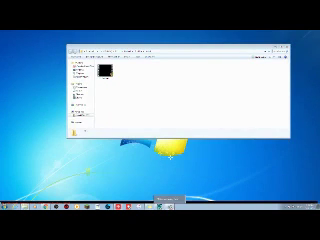
Snap the video folder to the right half and Format Factory to the left
left_click_drag(195, 48, 318, 110)
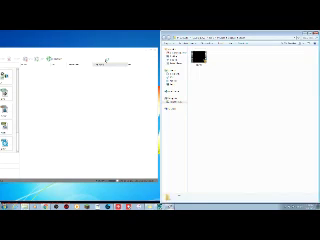
mouse_move(107, 60)
left_mouse_down()
mouse_move(130, 80)
mouse_move(125, 75)
left_mouse_up()
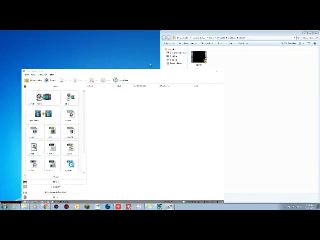
left_click_drag(107, 75, 2, 100)
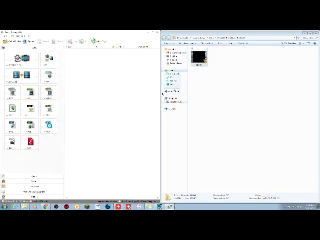
Set up an MP4 conversion with a chosen output option and output folder, then accept it
double_click(82, 86)
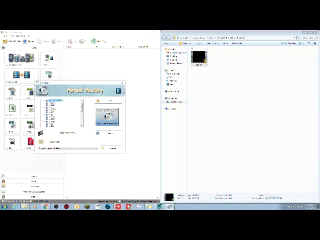
left_click(95, 145)
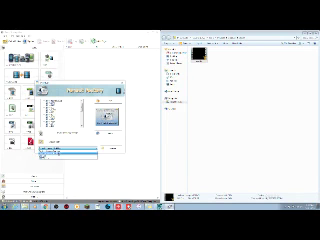
left_click(60, 155)
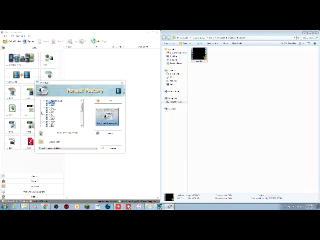
left_click(65, 147)
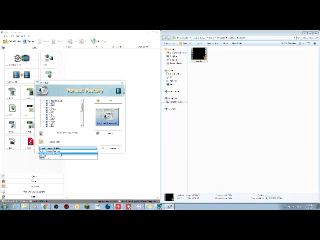
left_click(60, 157)
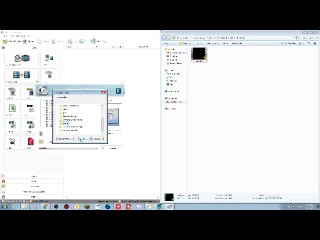
left_click(80, 137)
left_click(98, 146)
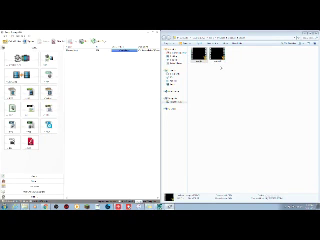
Close Format Factory, then pick an entry from a video file's context menu
key("alt+F4")
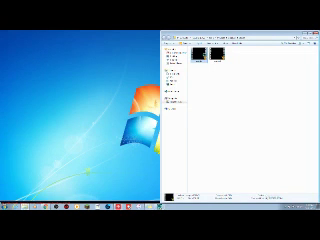
right_click(200, 53)
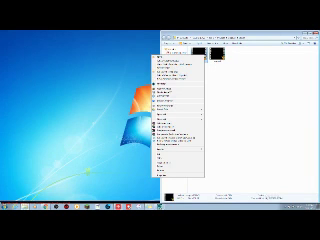
left_click(225, 68)
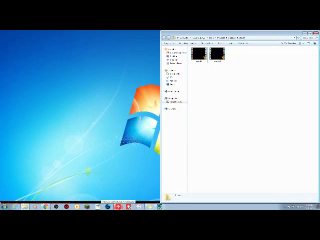
Launch Free YouTube Uploader, move it to the upper left, and select both video files
double_click(30, 45)
left_click_drag(150, 80, 75, 47)
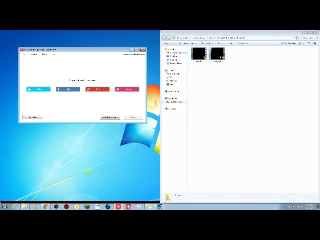
key("ctrl+a")
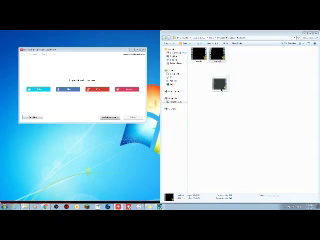
Add the video to Free YouTube Uploader, change one upload setting, and start uploading
left_click_drag(218, 83, 103, 78)
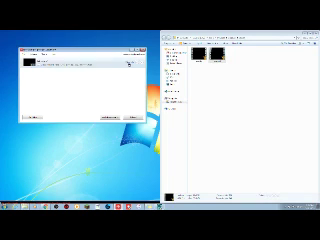
left_click(130, 63)
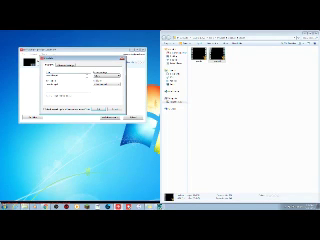
left_click(105, 72)
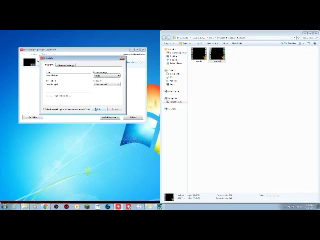
left_click(97, 107)
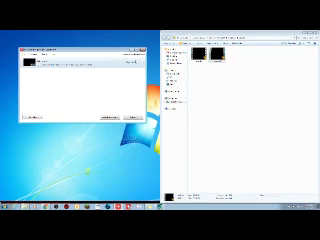
left_click(34, 15)
Push the Google sign-in window off-screen and close it, then re-add the video to the list
mouse_move(85, 37)
left_mouse_down()
mouse_move(195, 109)
mouse_move(195, 199)
left_mouse_up()
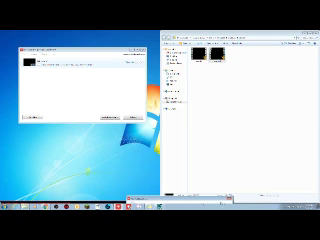
left_click(180, 198)
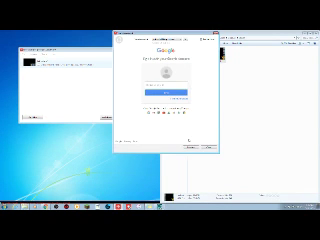
left_click_drag(165, 33, 100, 192)
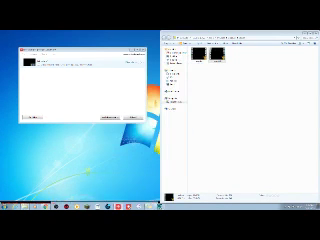
left_click(153, 192)
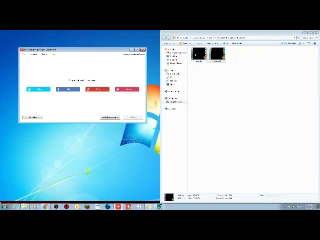
left_click_drag(200, 52, 113, 80)
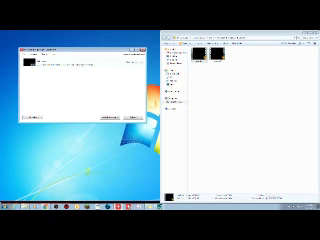
left_click(108, 116)
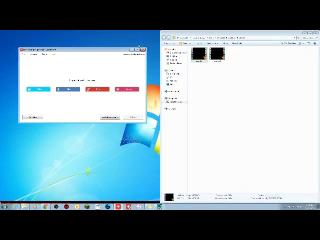